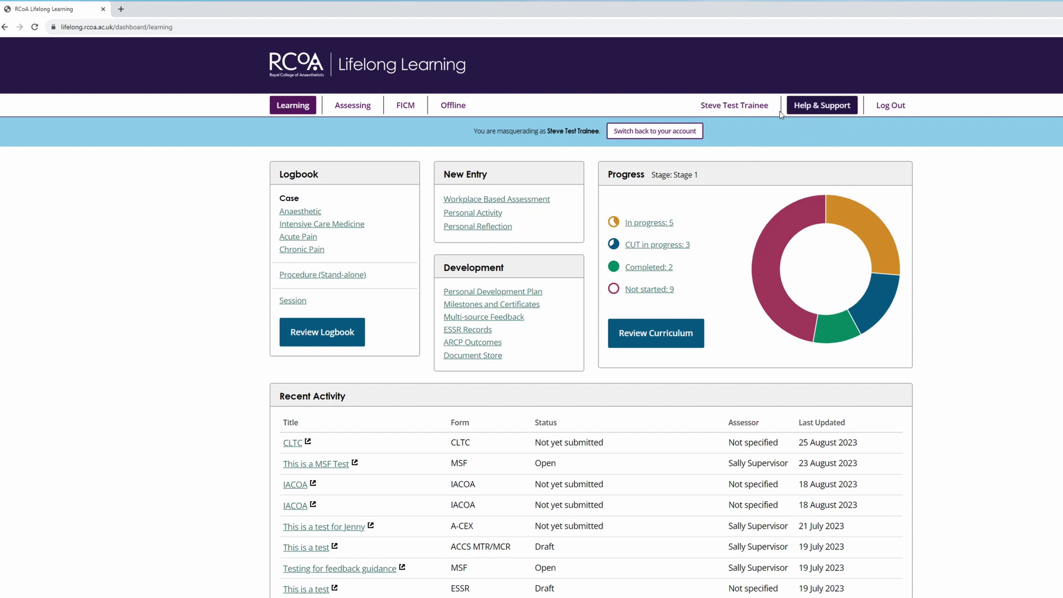
# Download the 13.56 MB existing portfolio zip from the trainee's profile page.
pyautogui.click(734, 105)
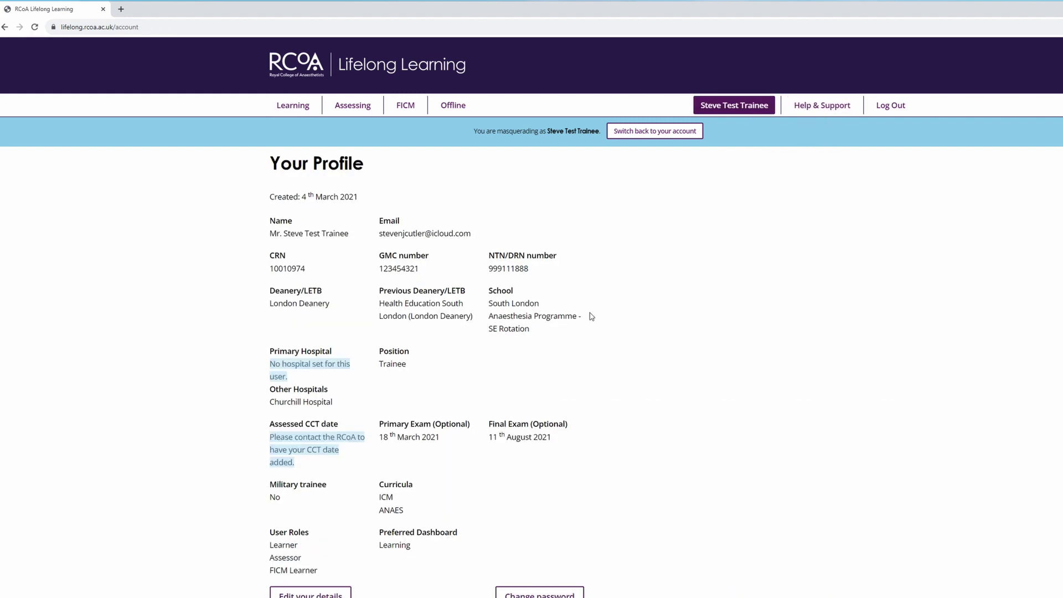
pyautogui.scroll(-2, 590, 316)
pyautogui.scroll(-2, 590, 316)
pyautogui.scroll(-2, 589, 315)
pyautogui.scroll(-1, 589, 315)
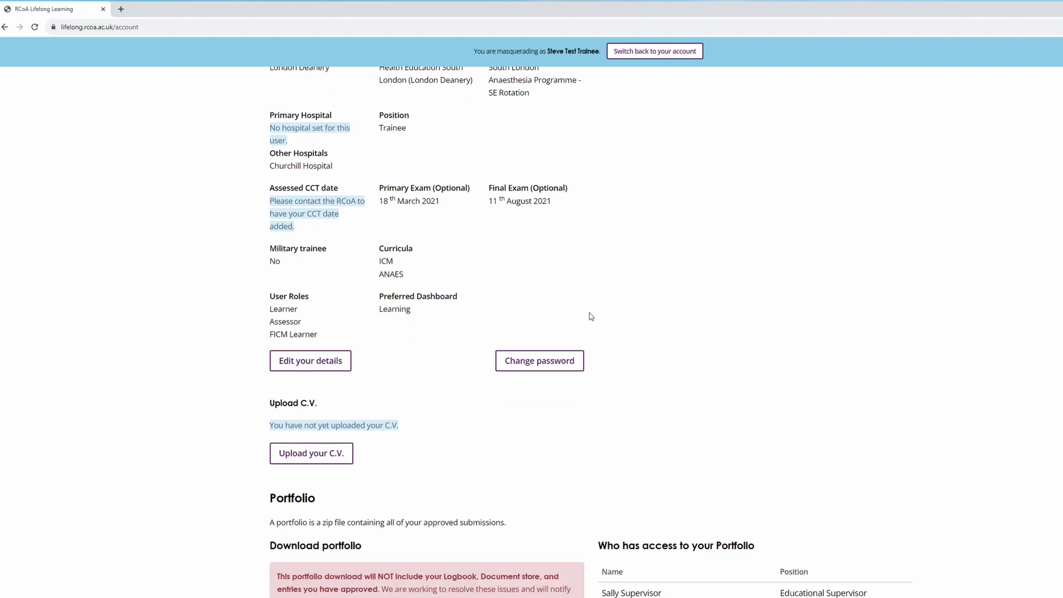
pyautogui.scroll(-2, 589, 315)
pyautogui.scroll(-1, 589, 316)
pyautogui.scroll(-1, 589, 315)
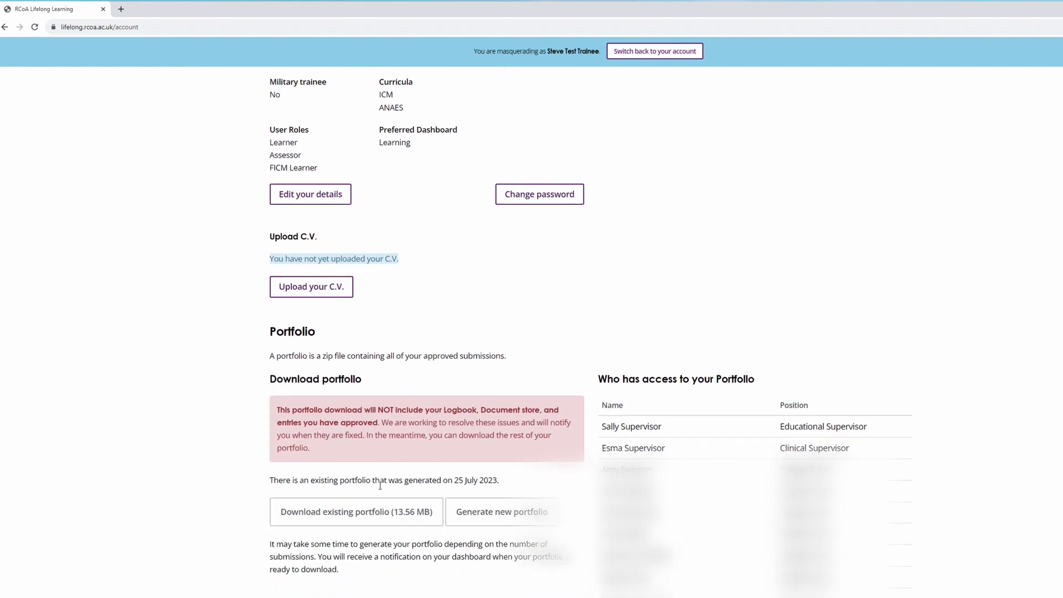
pyautogui.click(374, 511)
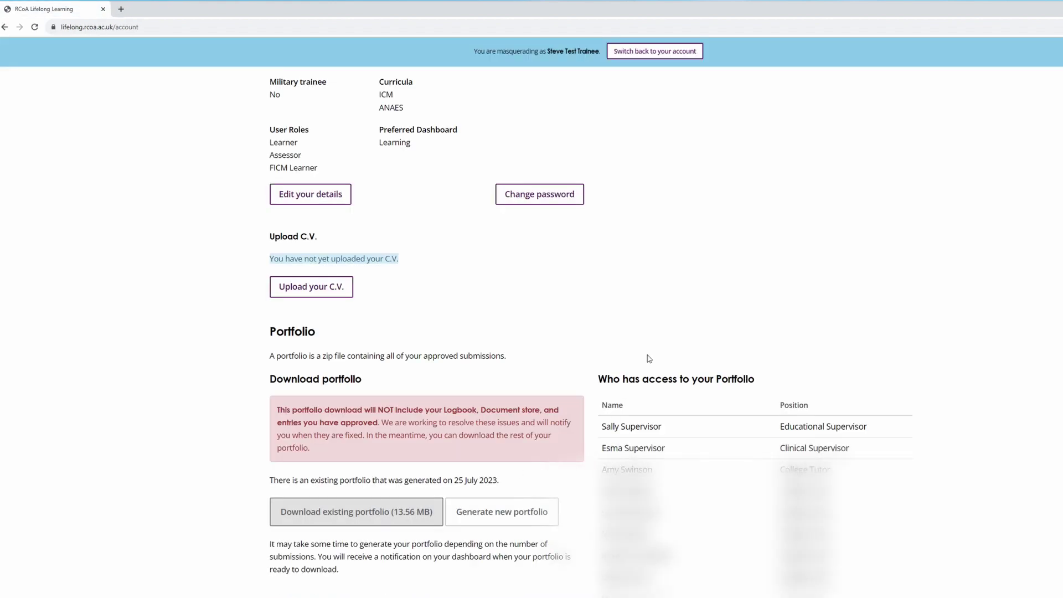
# Search Google for '7-zip download' and open the 7-zip.org download page.
pyautogui.click(121, 8)
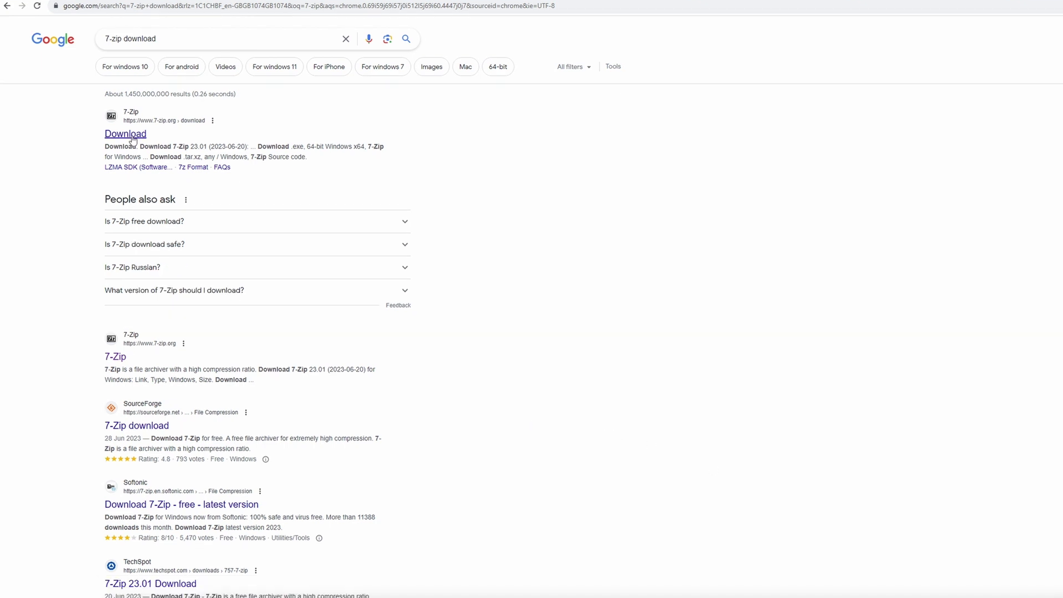
pyautogui.click(131, 138)
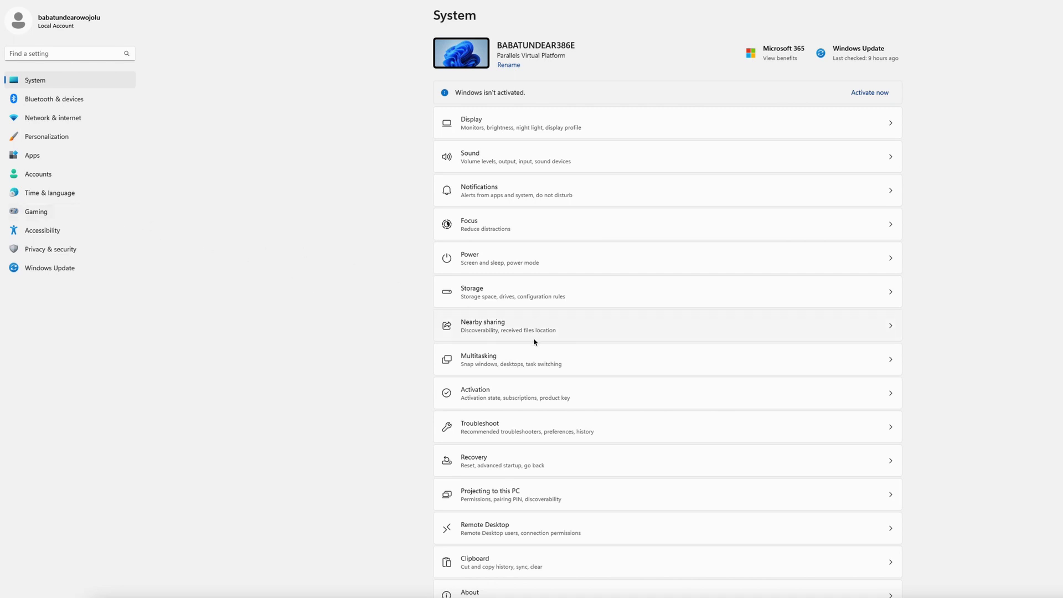
pyautogui.scroll(-1, 586, 346)
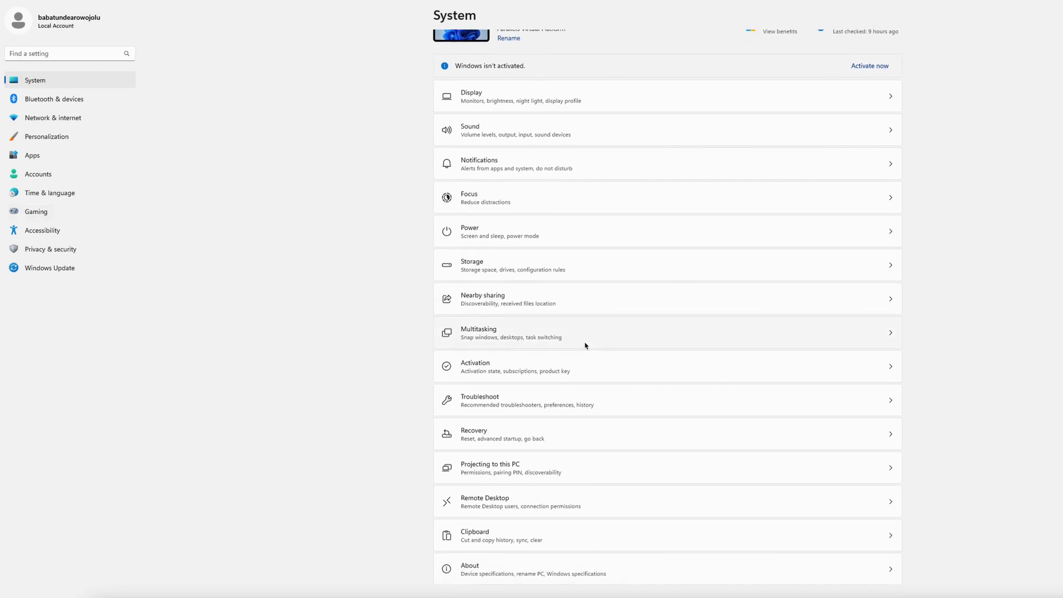
# Open Settings > System > About to check the system is 64-bit.
pyautogui.click(475, 568)
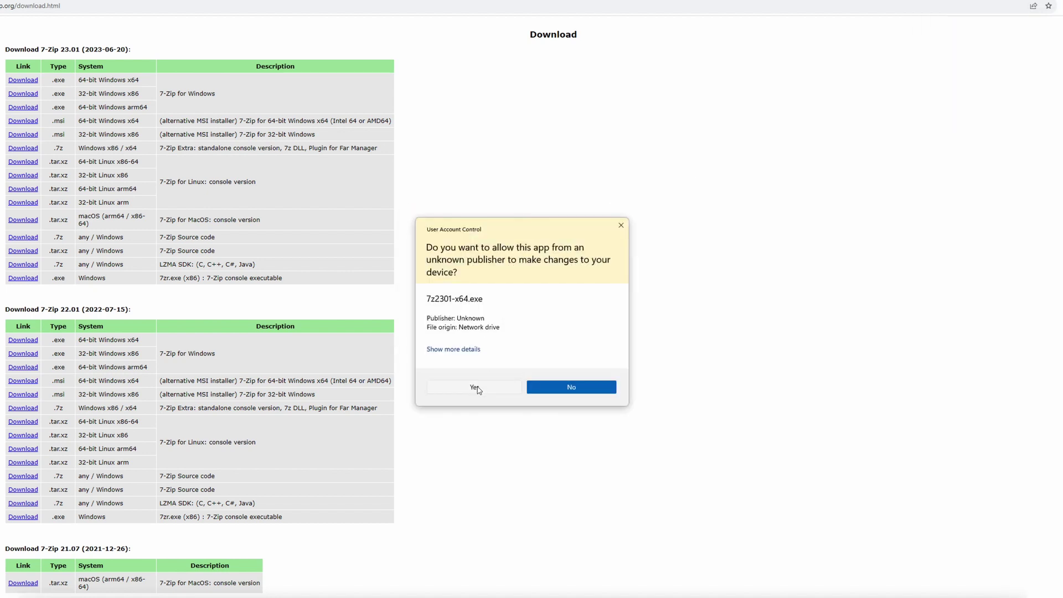
# Allow the 7z2301-x64 installer to make changes in User Account Control.
pyautogui.click(476, 389)
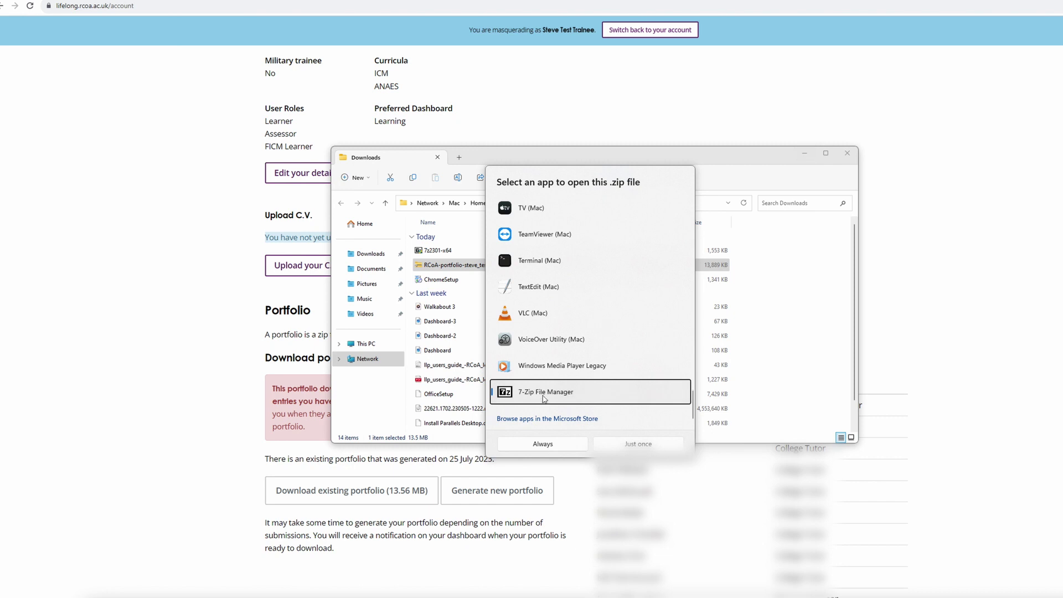
# Open the RCoA portfolio zip with 7-Zip File Manager, always using it for zip files.
pyautogui.click(544, 443)
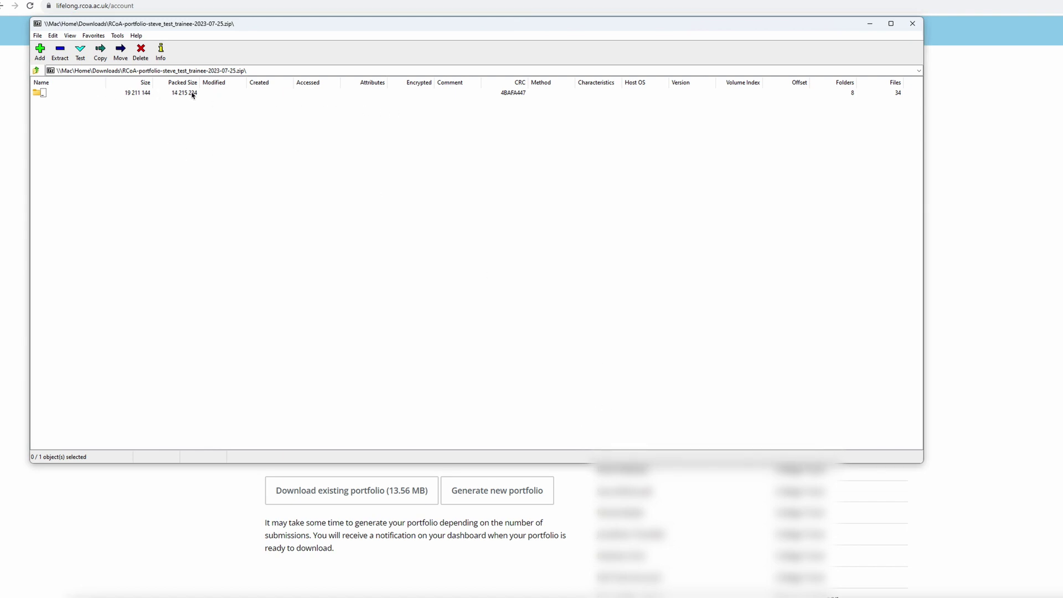
# Open the archive's top folder, then the ESSR folder with its four PDFs.
pyautogui.doubleClick(38, 94)
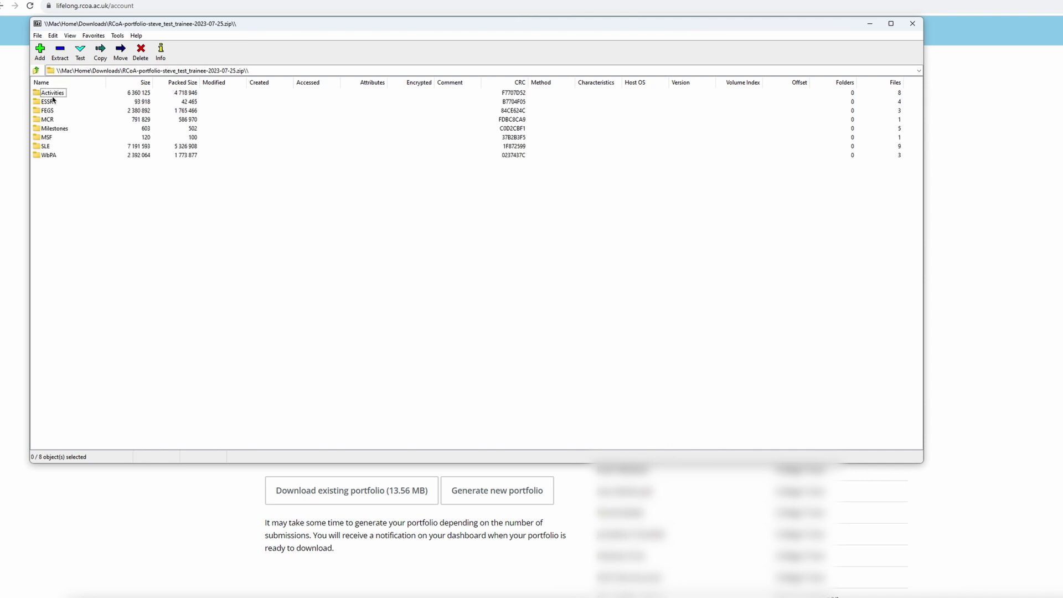
pyautogui.doubleClick(48, 101)
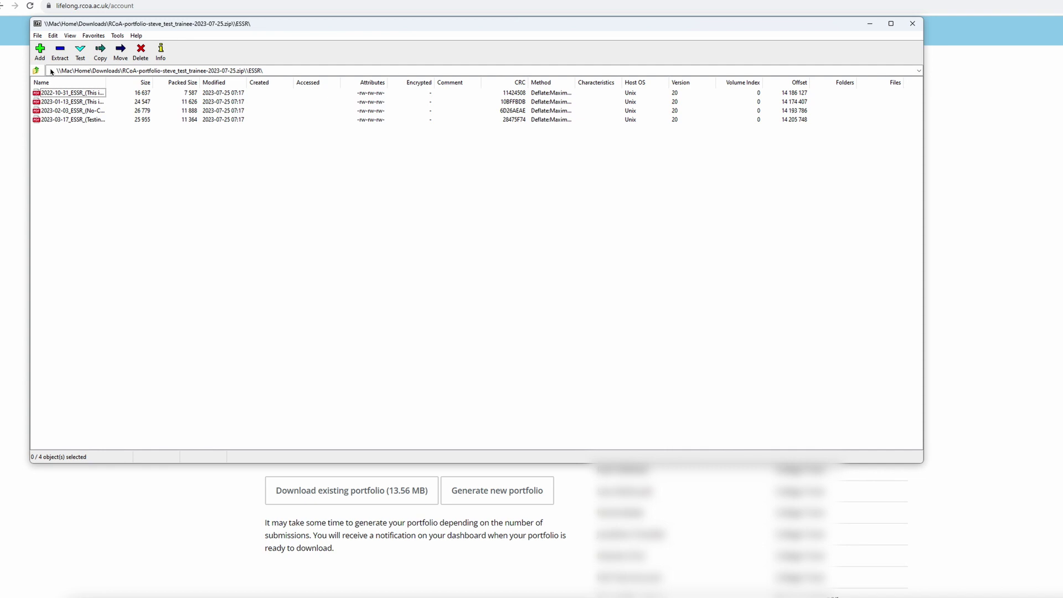